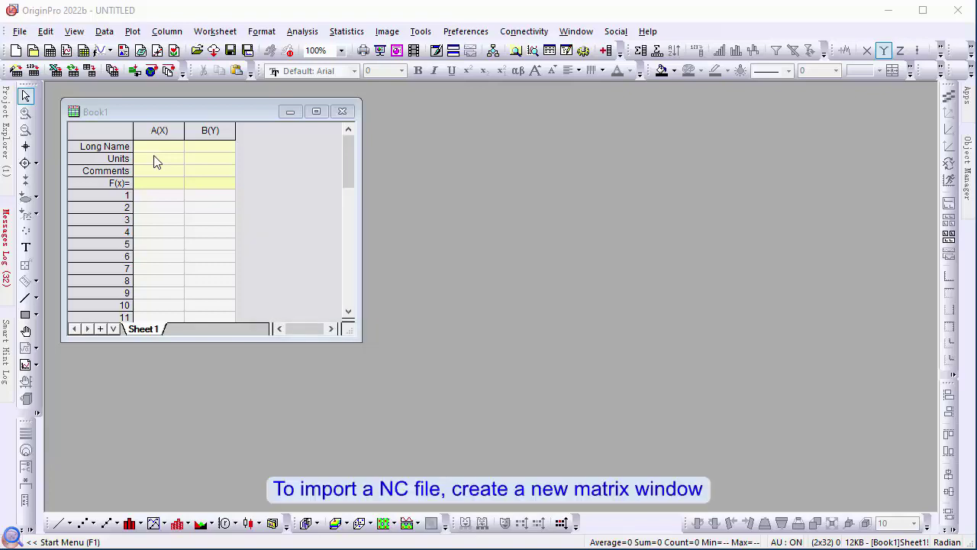
Create a new maximized matrix window and start connecting a NetCDF data file.
left_click(83, 50)
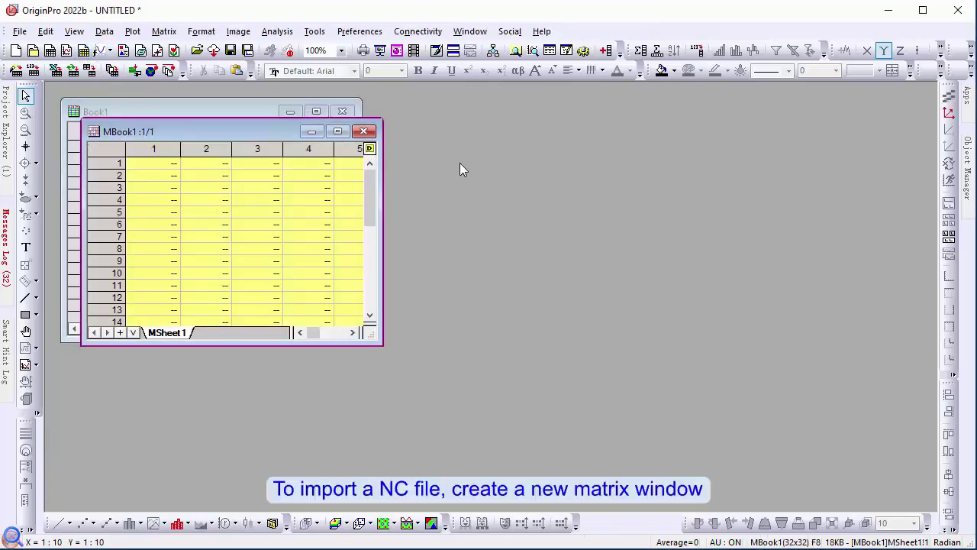
left_click(339, 132)
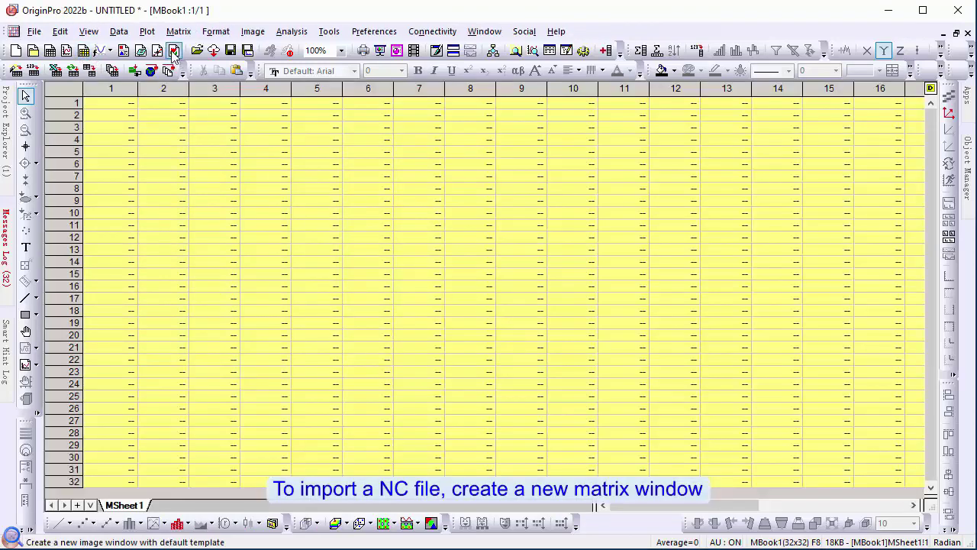
left_click(123, 34)
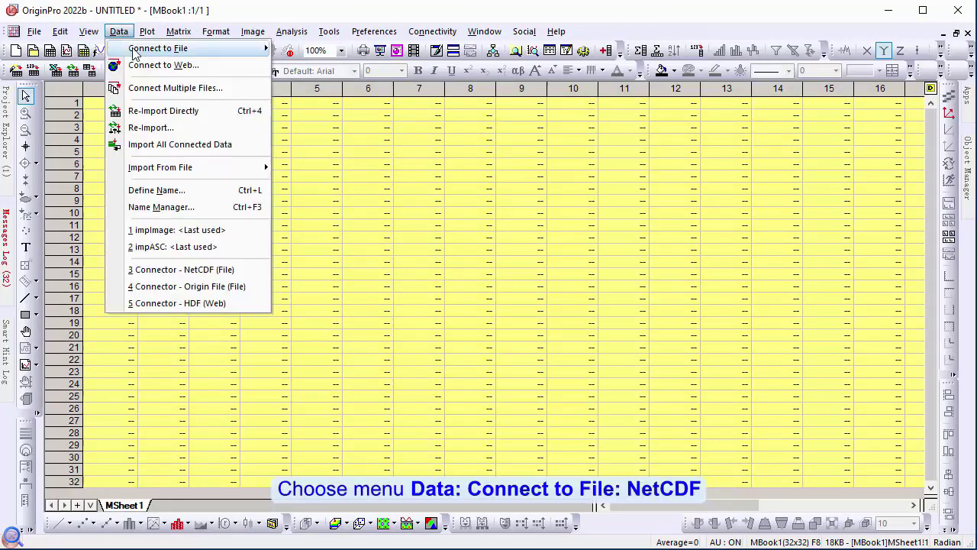
mouse_move(191, 48)
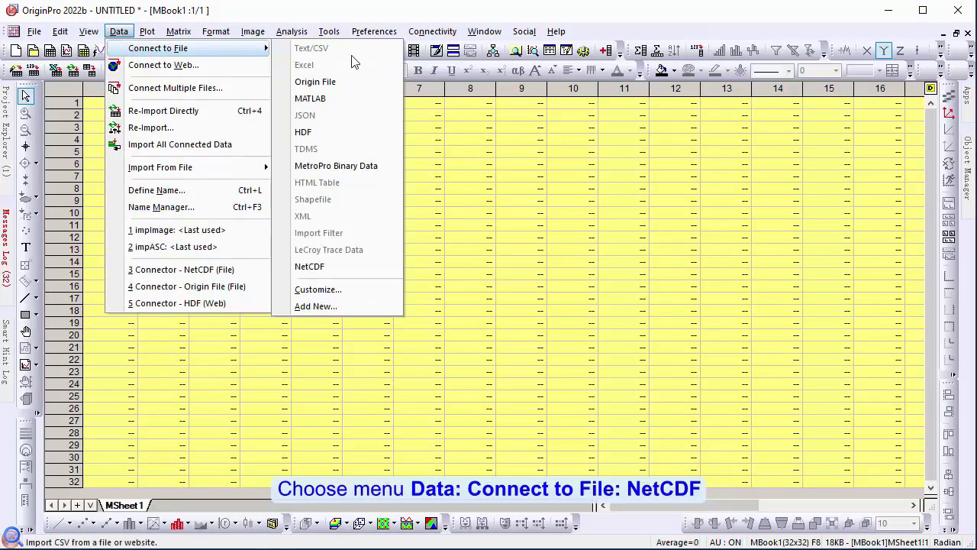
left_click(334, 267)
Open Air temp.nc, add the air variable, and bring up its import options.
left_click(463, 194)
left_click(612, 465)
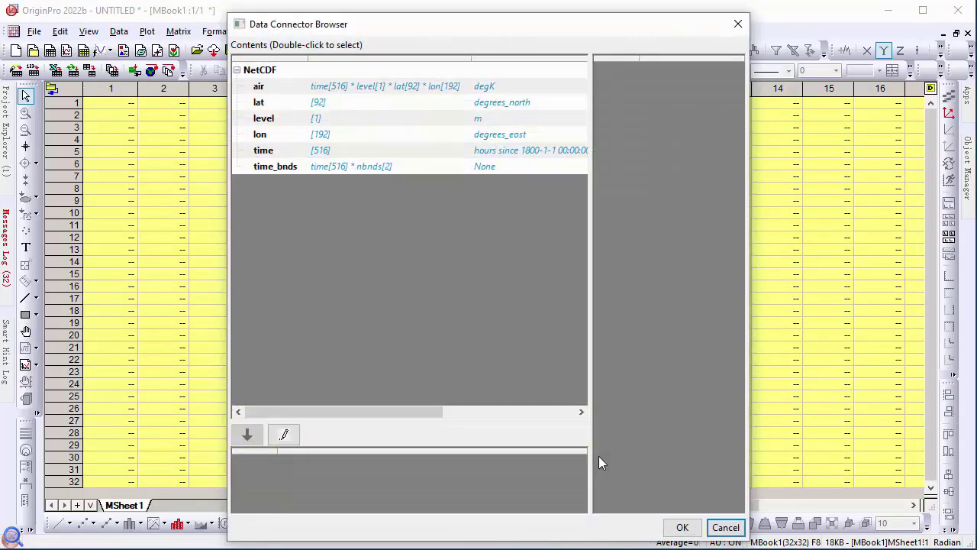
left_click(319, 86)
left_click(247, 434)
left_click(284, 434)
Limit the time range to 2001-06-01 through 2021-12-01, reading 3 months and skipping 9.
left_click(577, 101)
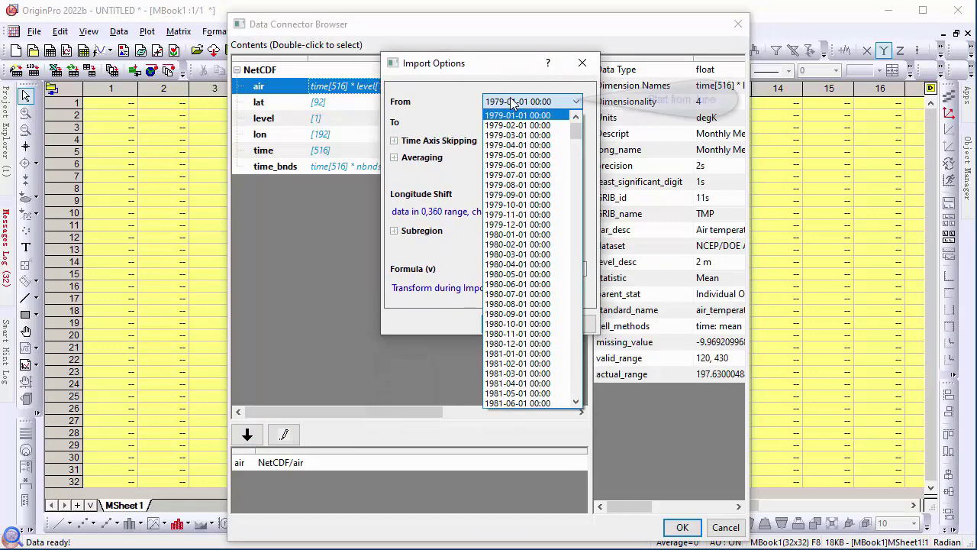
left_click_drag(577, 122, 576, 262)
left_click(560, 323)
left_click(545, 123)
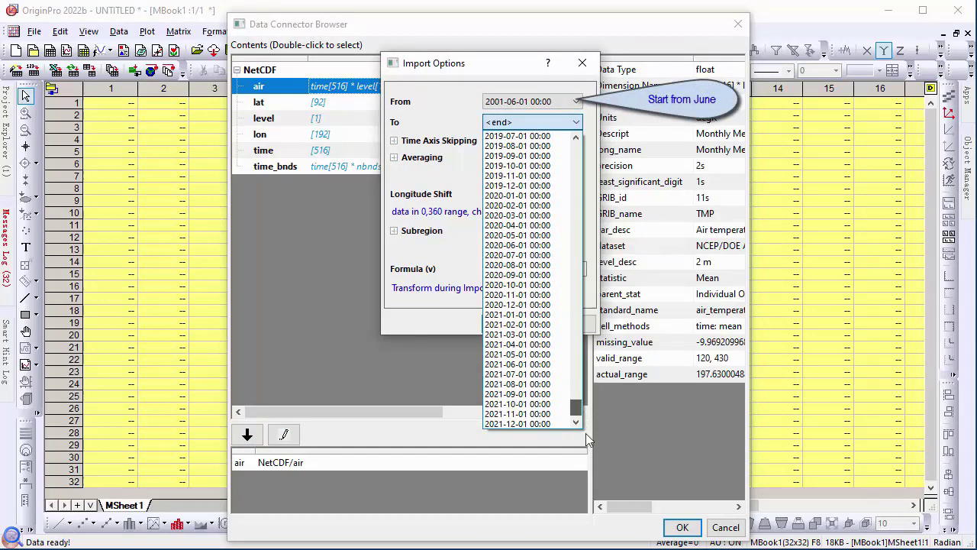
left_click(535, 429)
left_click(487, 140)
type("3")
key("Tab")
type("9")
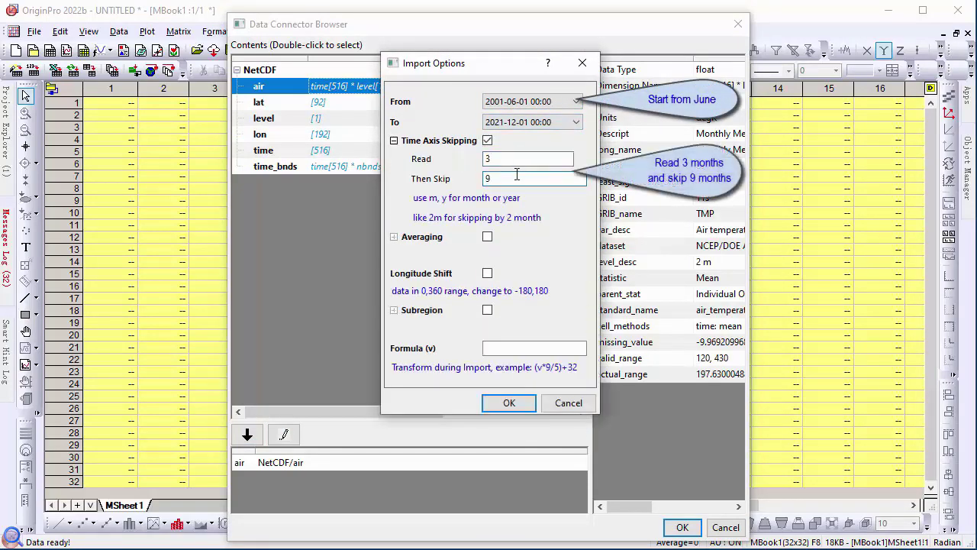
Average every 3 consecutive months, shift longitudes to -180–180, and import air into the matrix.
left_click(488, 236)
left_click(527, 256)
left_click(527, 270)
double_click(510, 275)
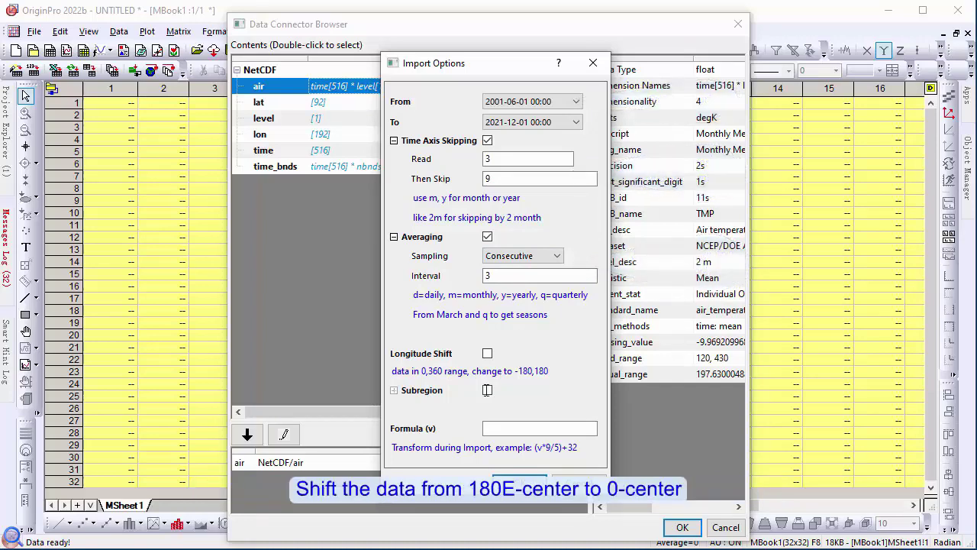
left_click(487, 354)
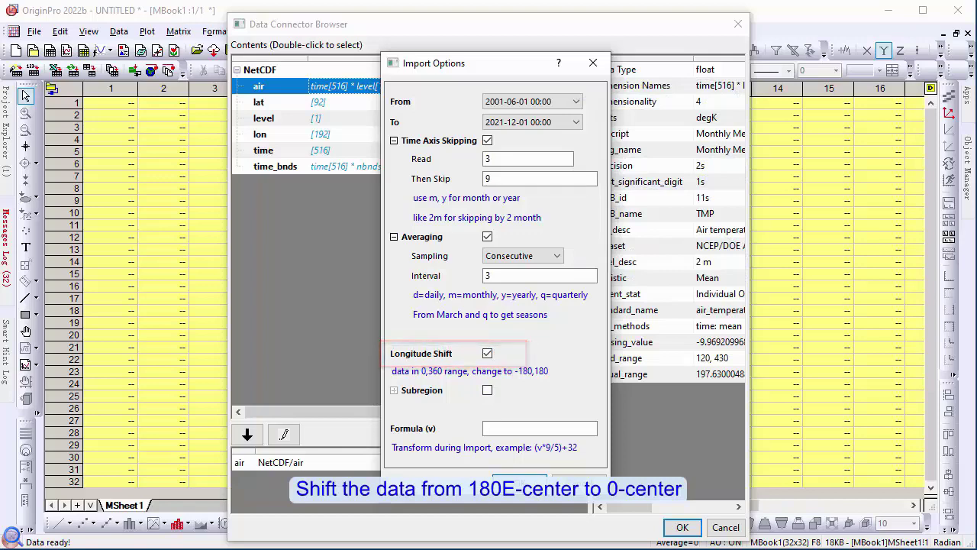
left_click(520, 483)
left_click(682, 527)
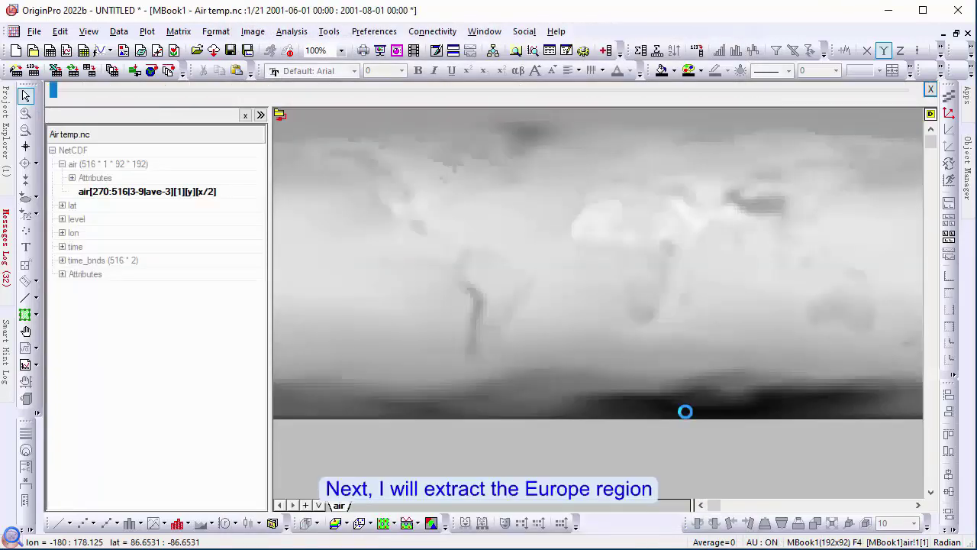
Draw a rectangular ROI set to Left -12.5, Right 32.5, Top 35, Bottom 67.5.
left_click(24, 314)
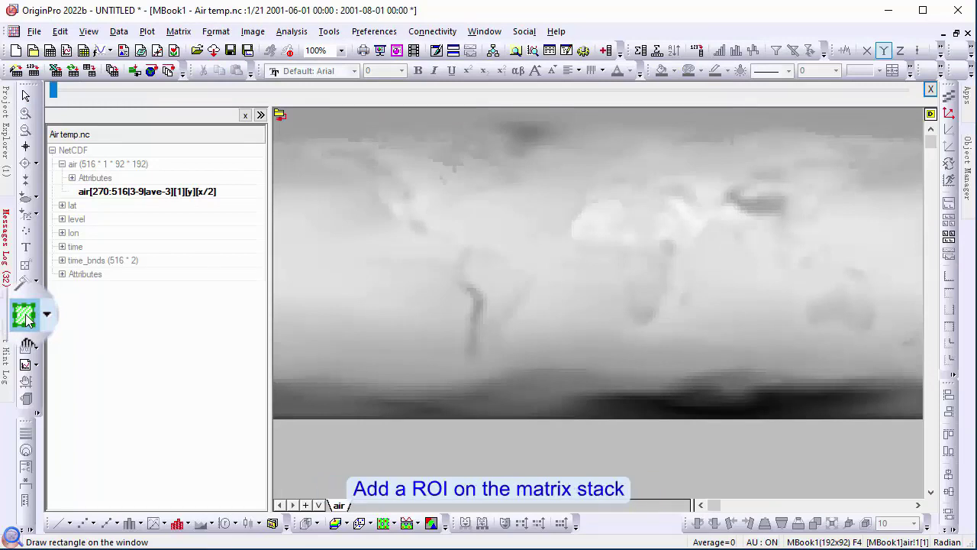
left_click_drag(500, 199, 564, 258)
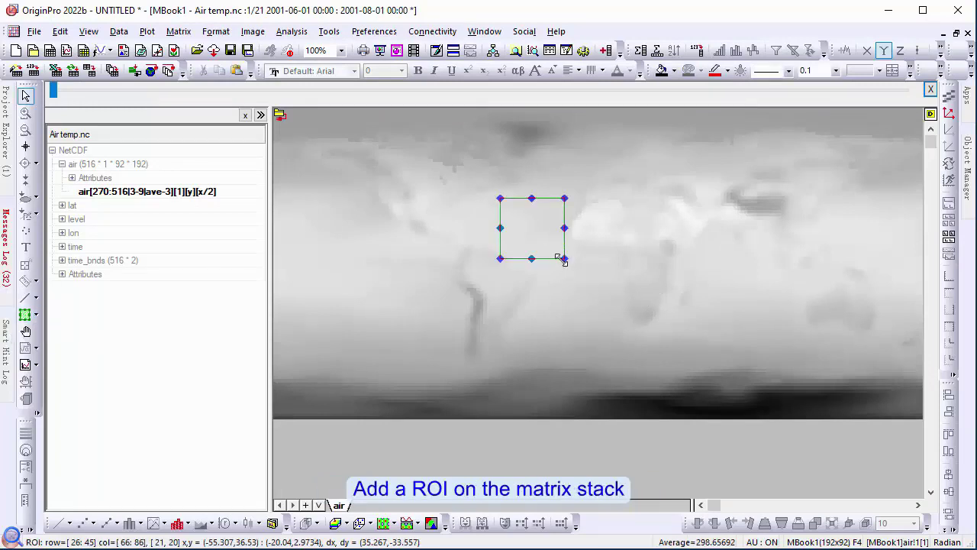
double_click(539, 223)
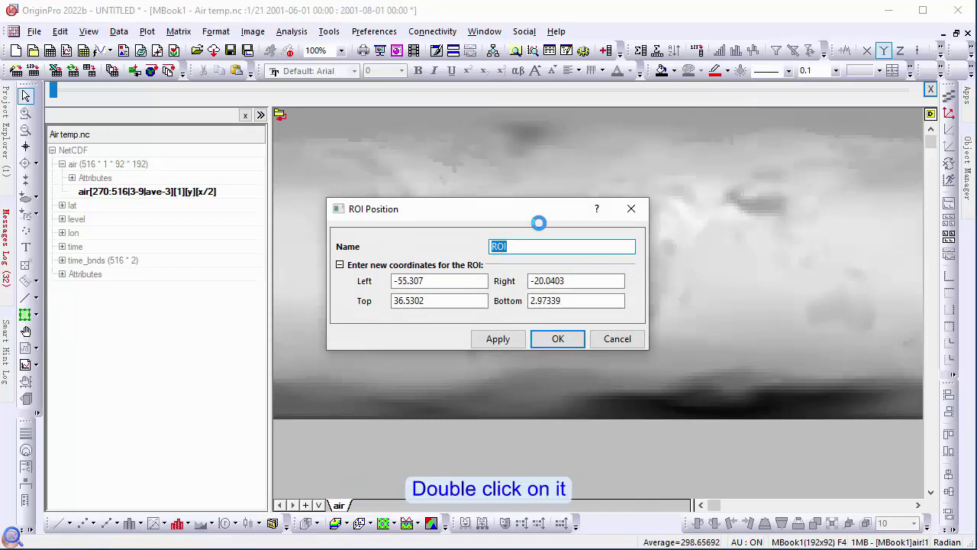
left_click(430, 280)
type("-12.5")
key("Tab")
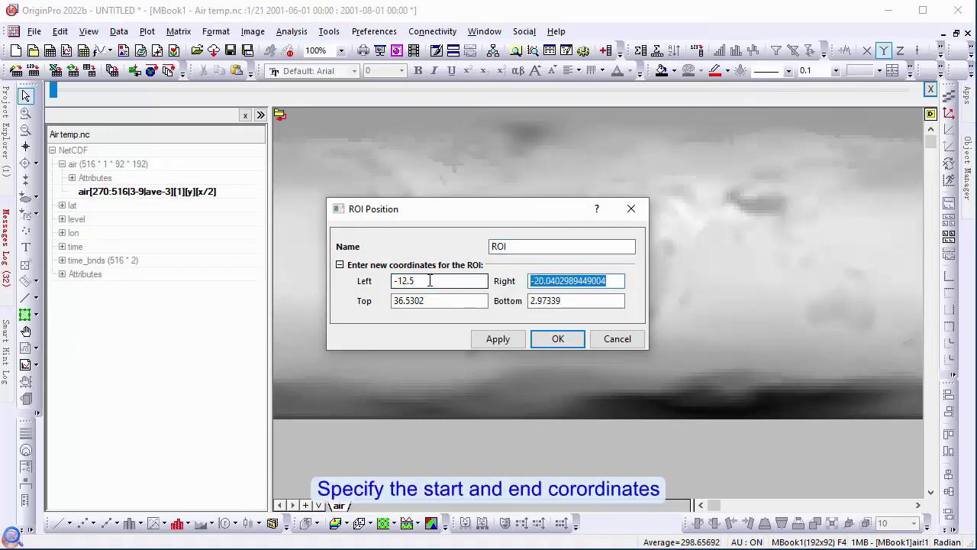
type("32.5")
key("Tab")
type("35")
key("Tab")
type("67")
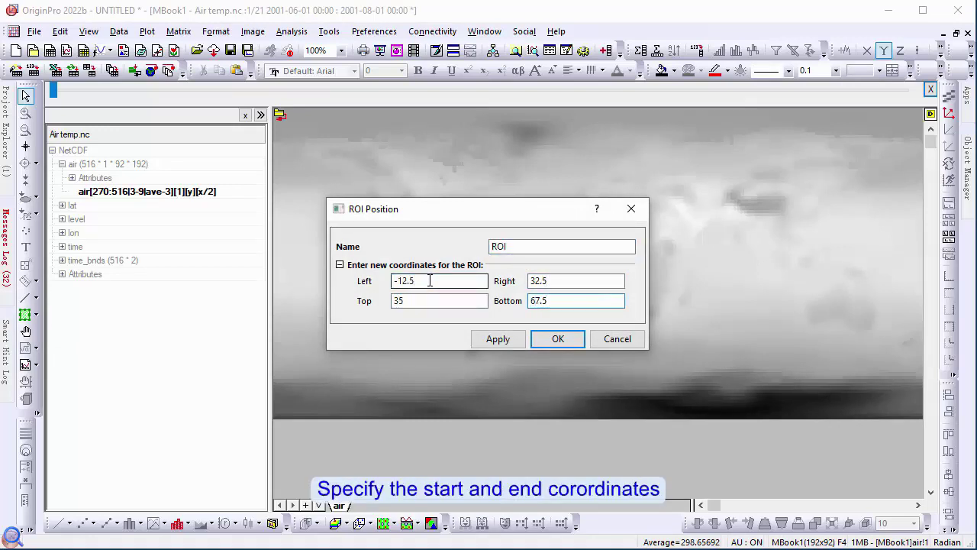
left_click(564, 342)
Copy the ROI region into a new matrix stack.
right_click(599, 174)
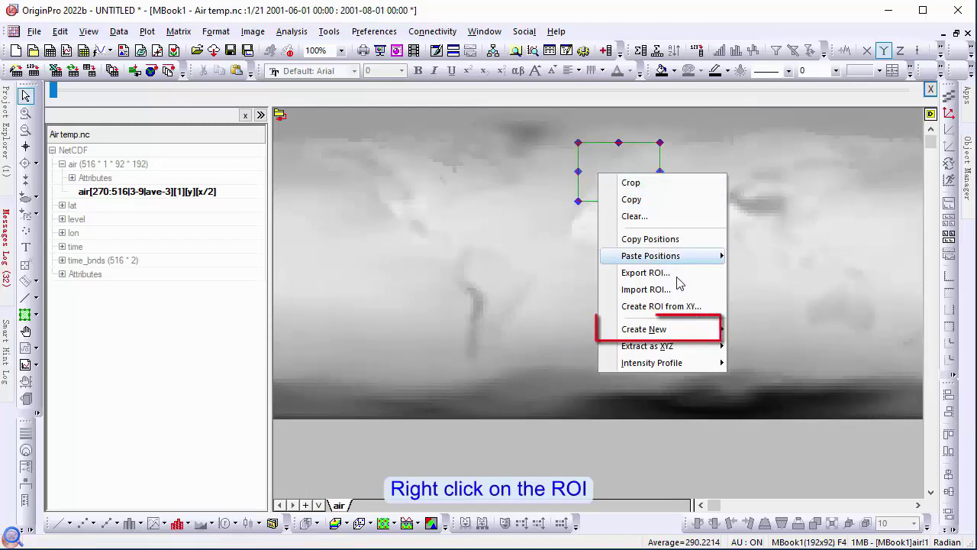
mouse_move(664, 329)
left_click(774, 351)
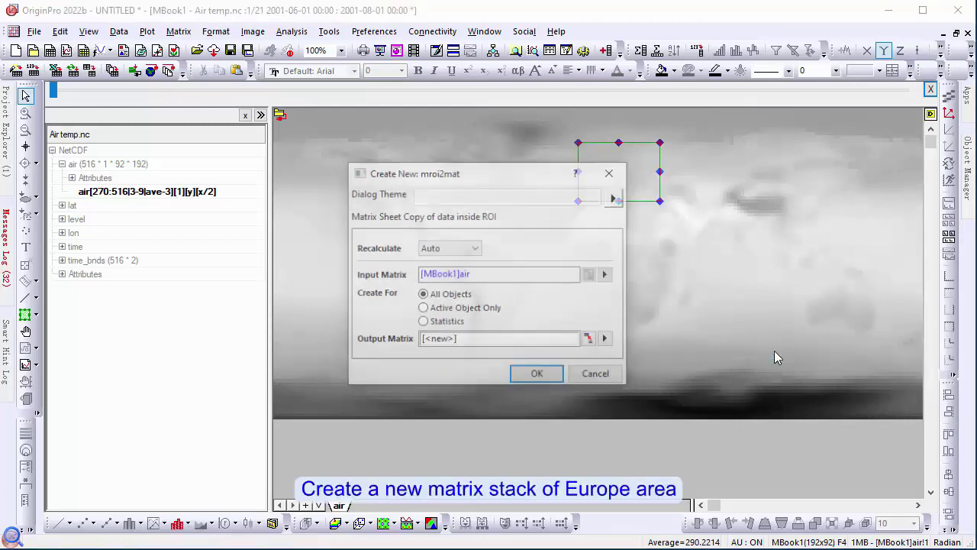
left_click(538, 374)
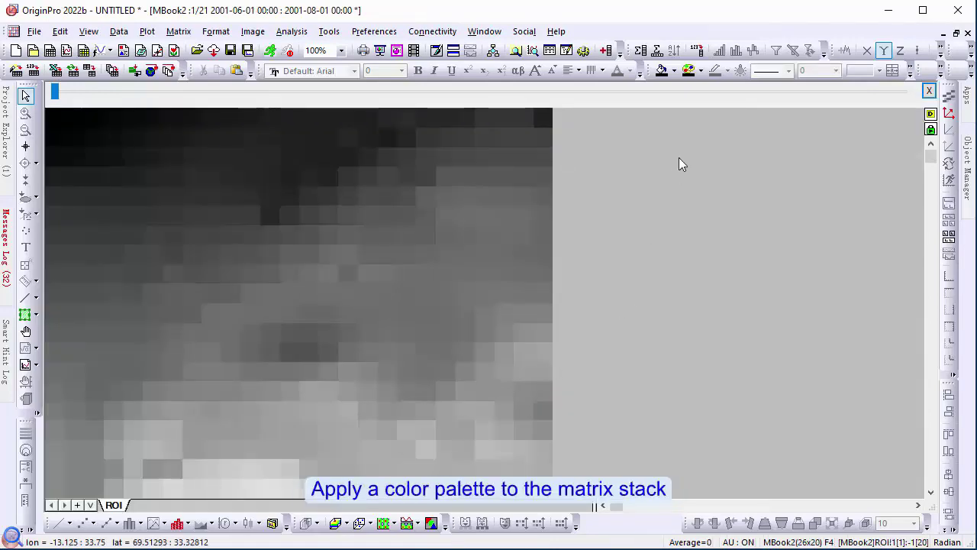
Apply the PurpleRed palette to MBook2 and move its restored window to the top left.
left_click(700, 70)
left_click(852, 353)
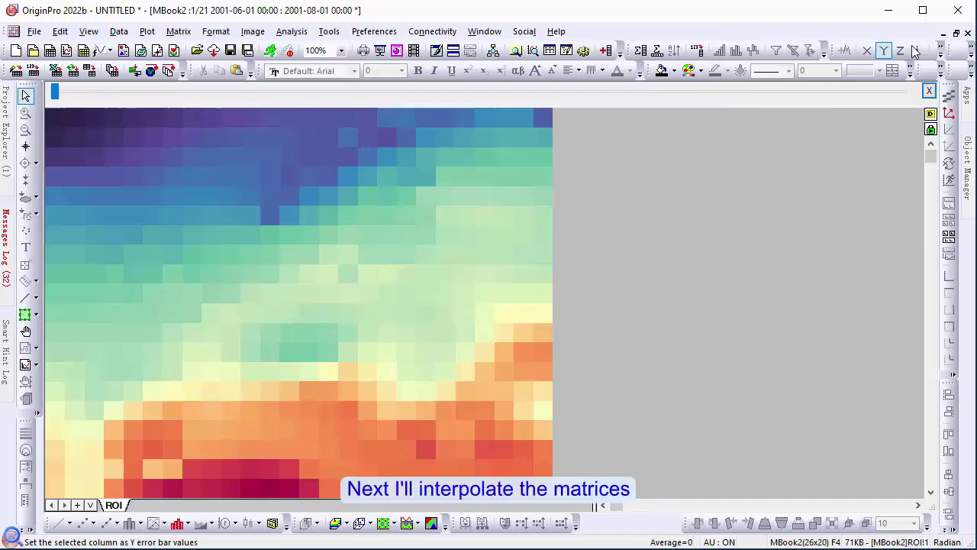
left_click(956, 33)
left_click_drag(285, 153, 46, 187)
left_click(164, 31)
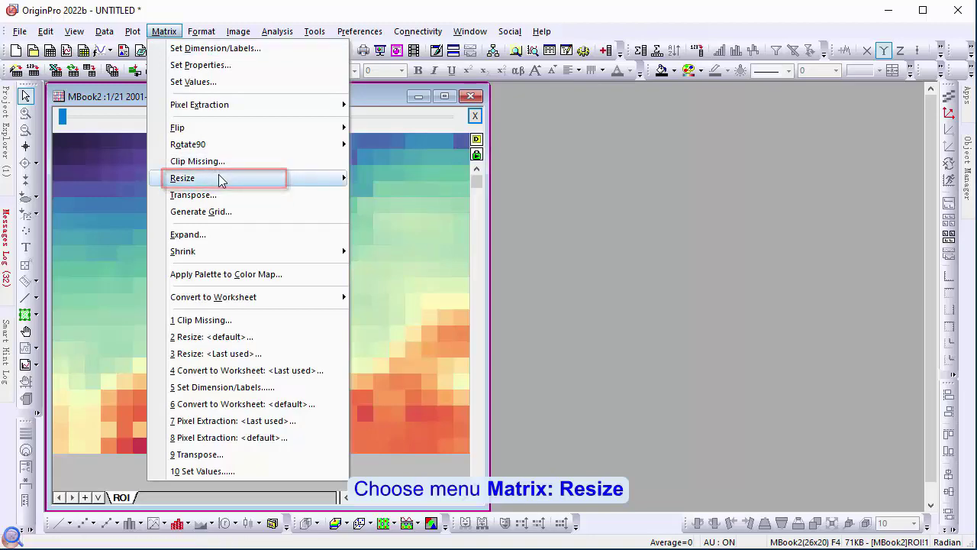
In Matrix Resize, choose Interpolate with the Bilinear method.
mouse_move(218, 180)
left_click(378, 200)
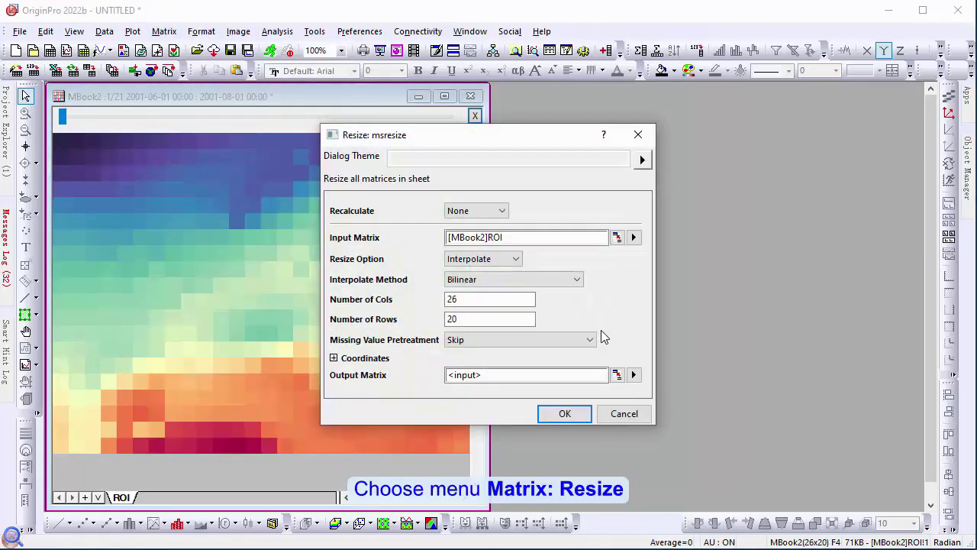
left_click(503, 265)
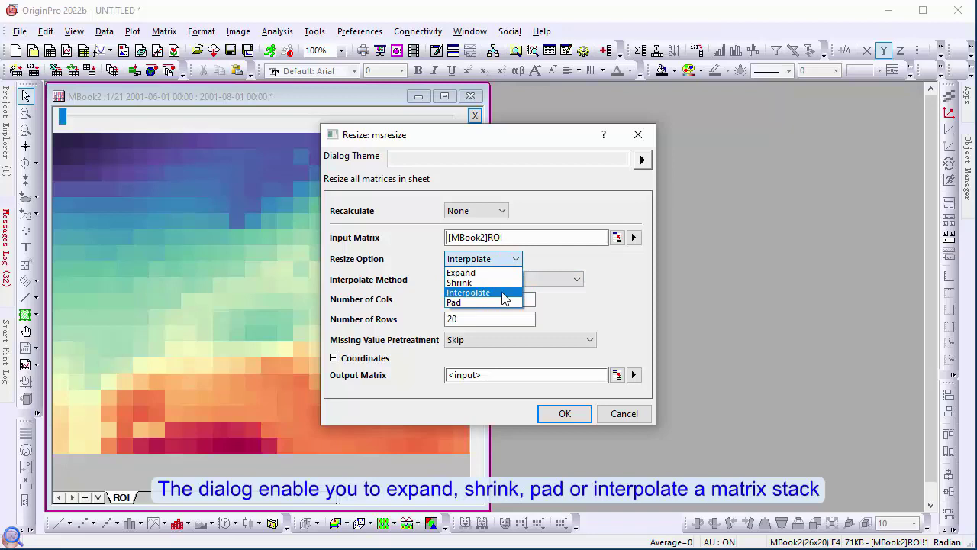
left_click(500, 293)
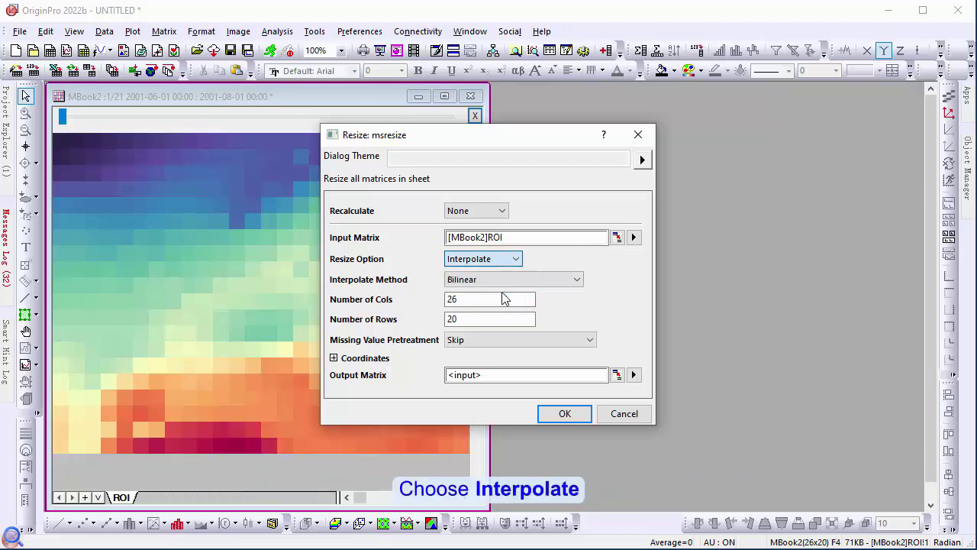
left_click(555, 281)
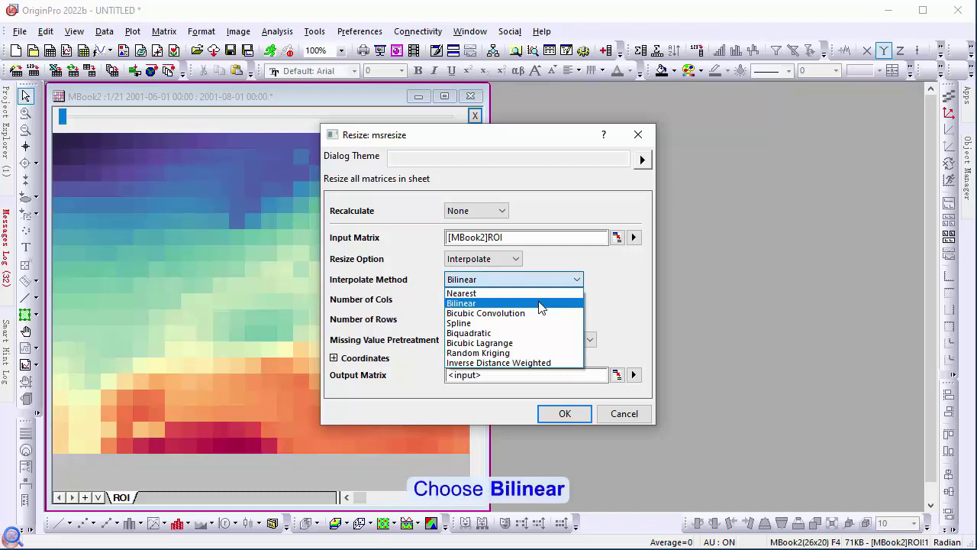
left_click(541, 303)
Set 260 columns by 200 rows, output to a new book with Auto recalculation, and run it.
left_click(498, 301)
type("260")
left_click(503, 318)
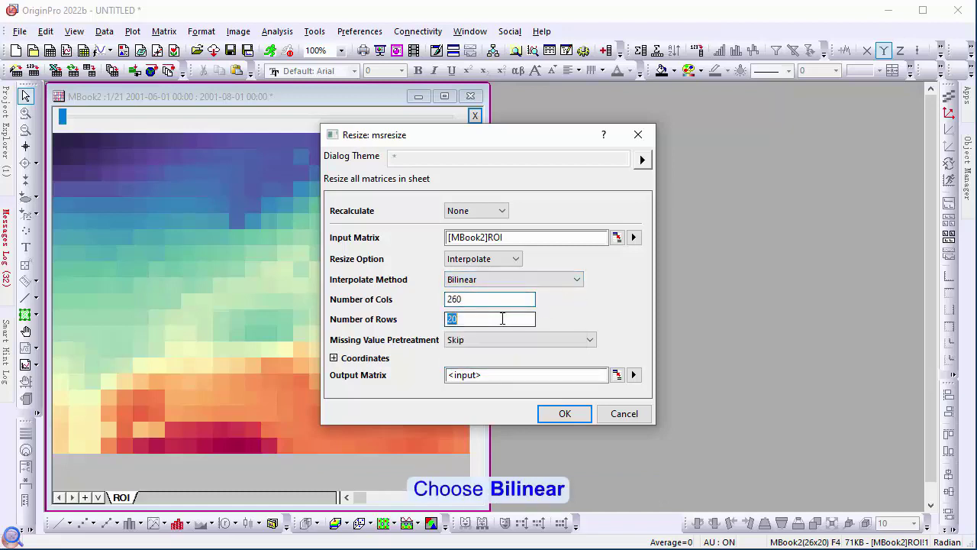
left_click(513, 319)
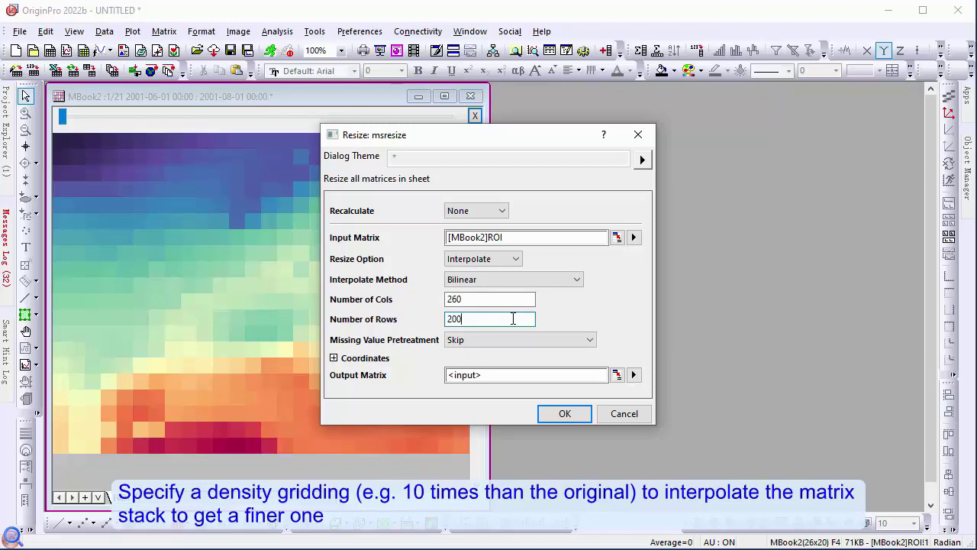
left_click(634, 375)
left_click(702, 410)
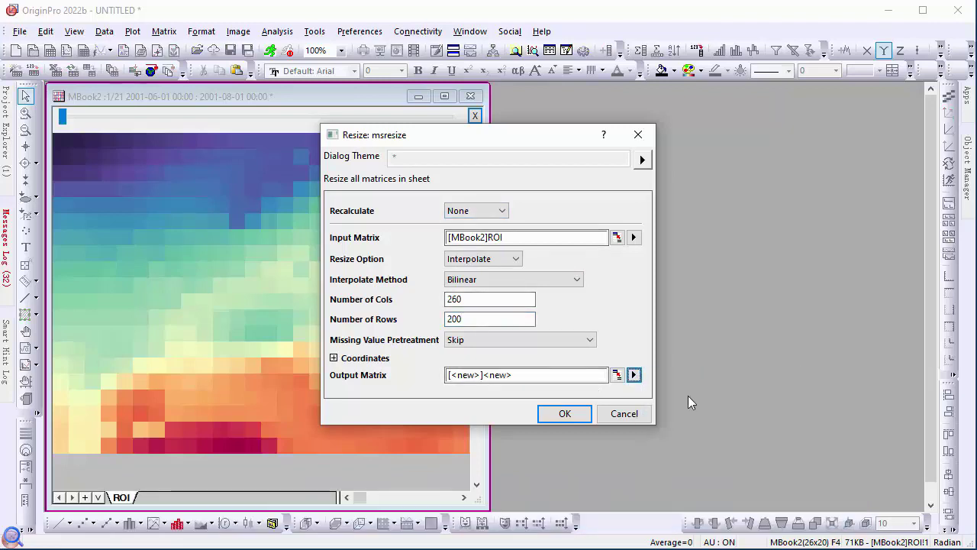
left_click(494, 213)
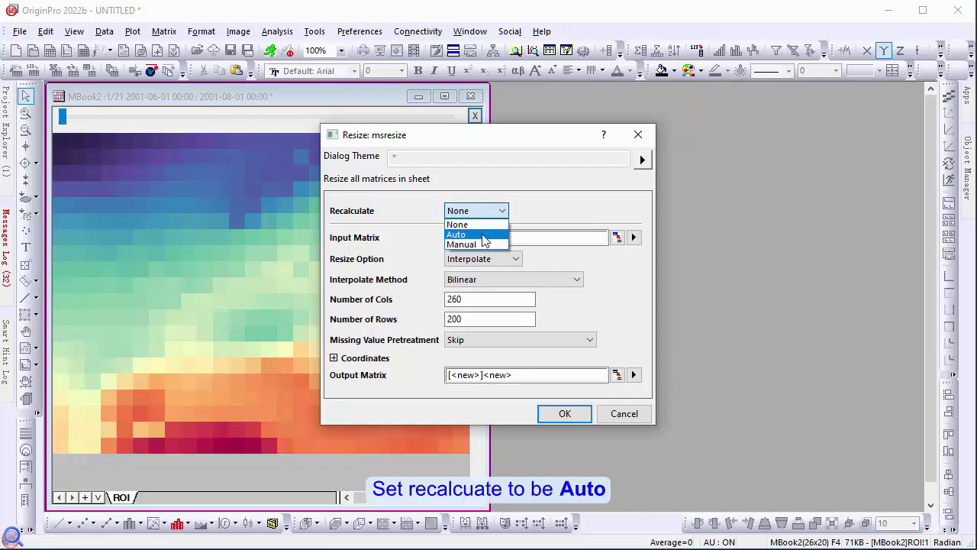
left_click(484, 241)
left_click(560, 415)
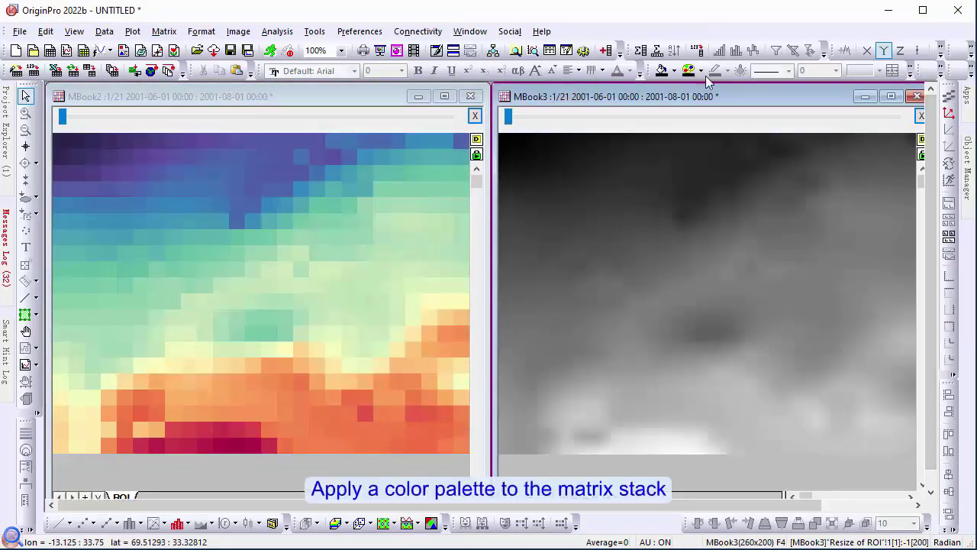
Apply PurpleRed to MBook3 and step both matrix stacks to their 2021 frame (21/21).
left_click(695, 71)
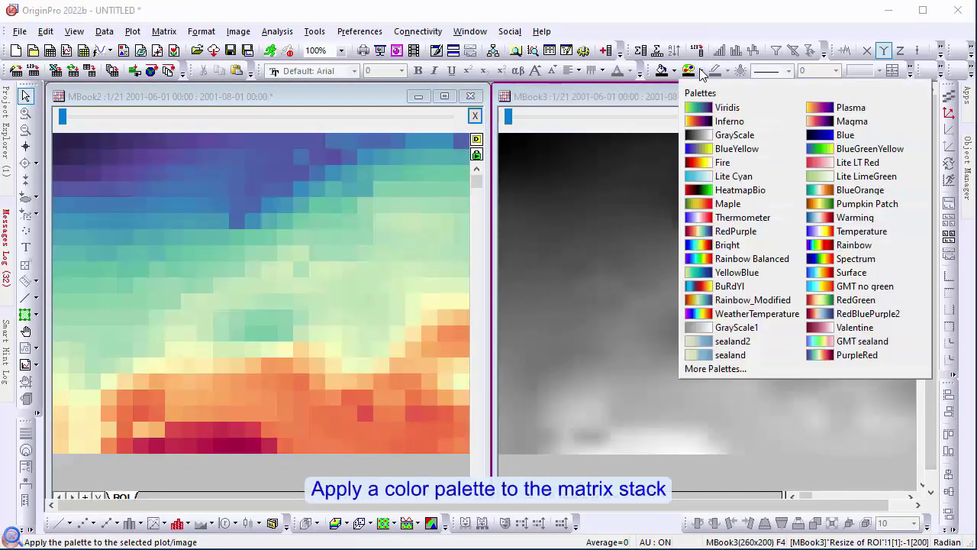
left_click(866, 356)
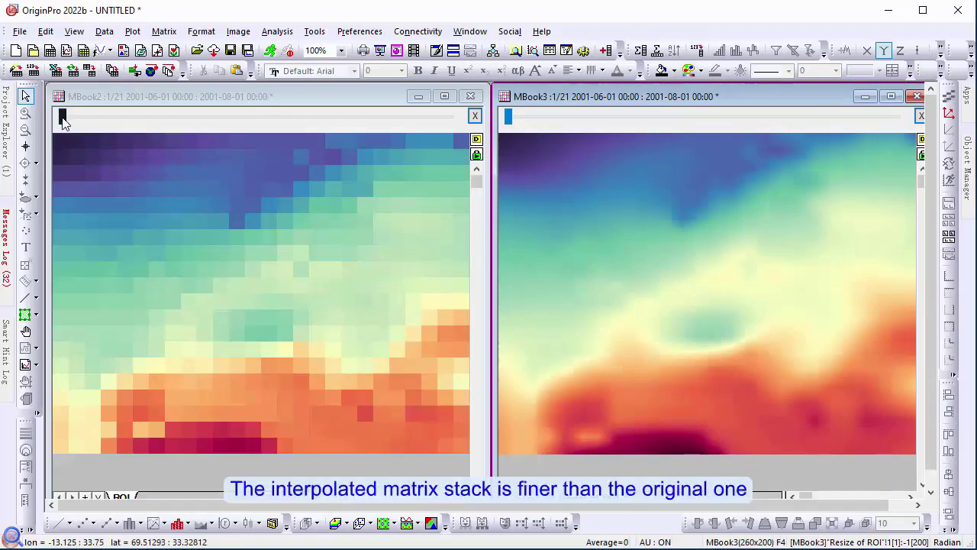
left_click_drag(63, 116, 463, 164)
left_click(508, 118)
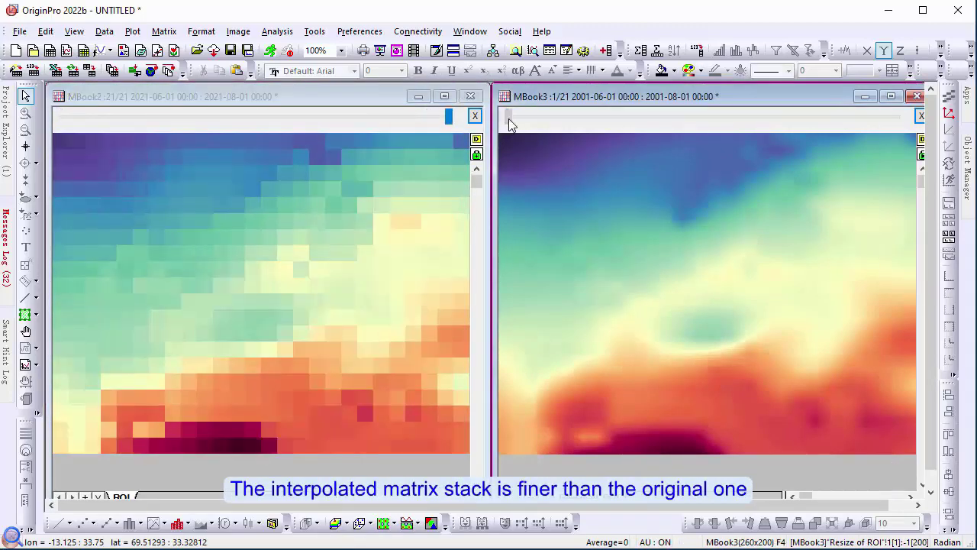
left_click_drag(508, 118, 897, 126)
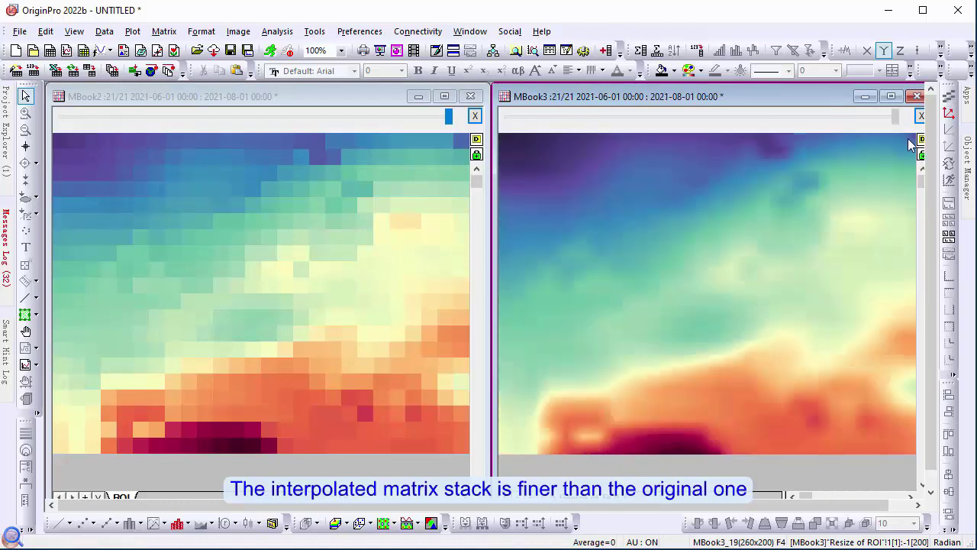
Create workbook Book2 on the left and drop Boundaries-Europe.shp onto it to import.
left_click(50, 51)
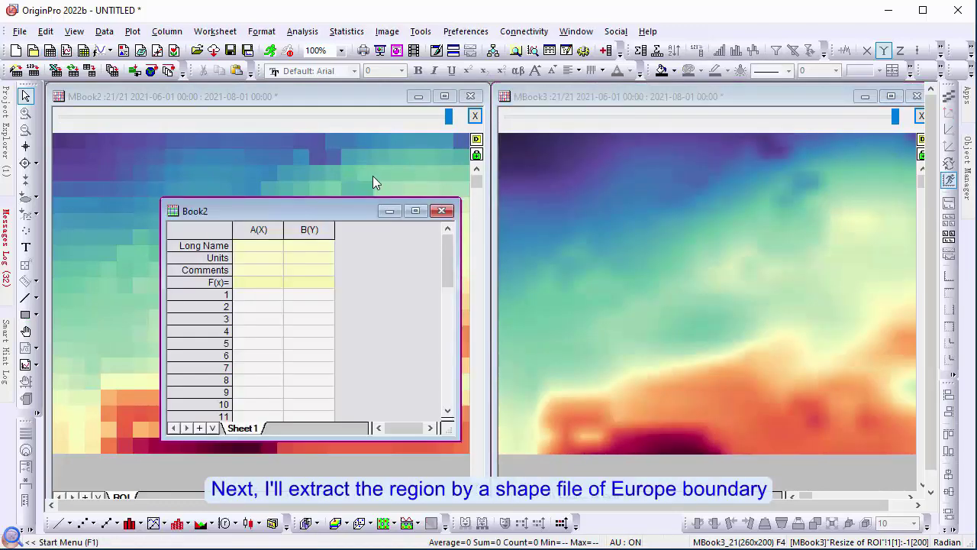
left_click_drag(349, 209, 42, 212)
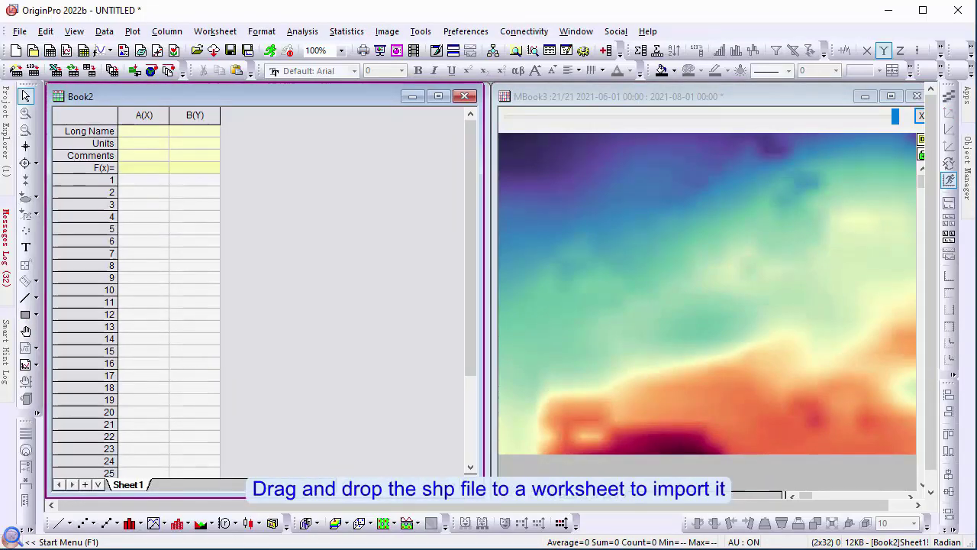
key("alt+Tab")
left_click(258, 376)
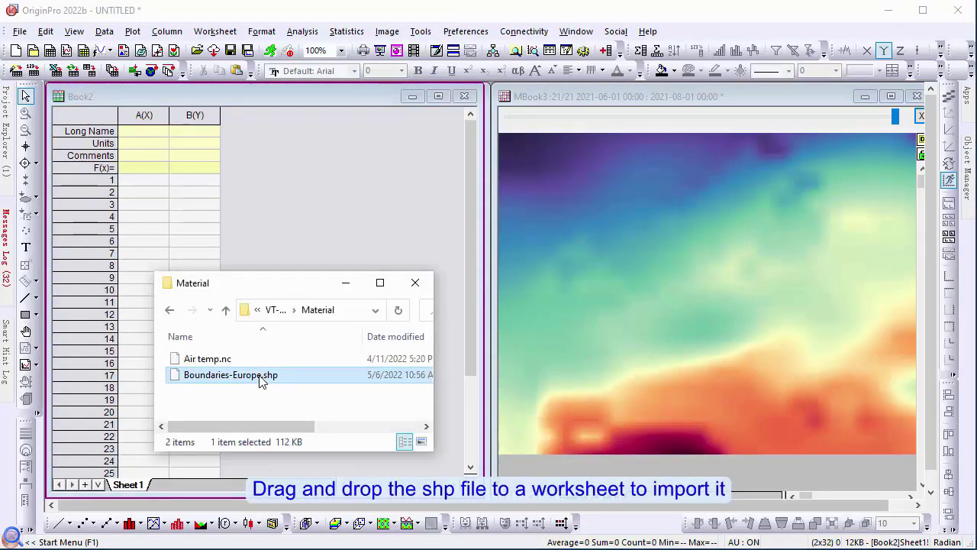
left_click_drag(257, 376, 335, 211)
left_click(345, 283)
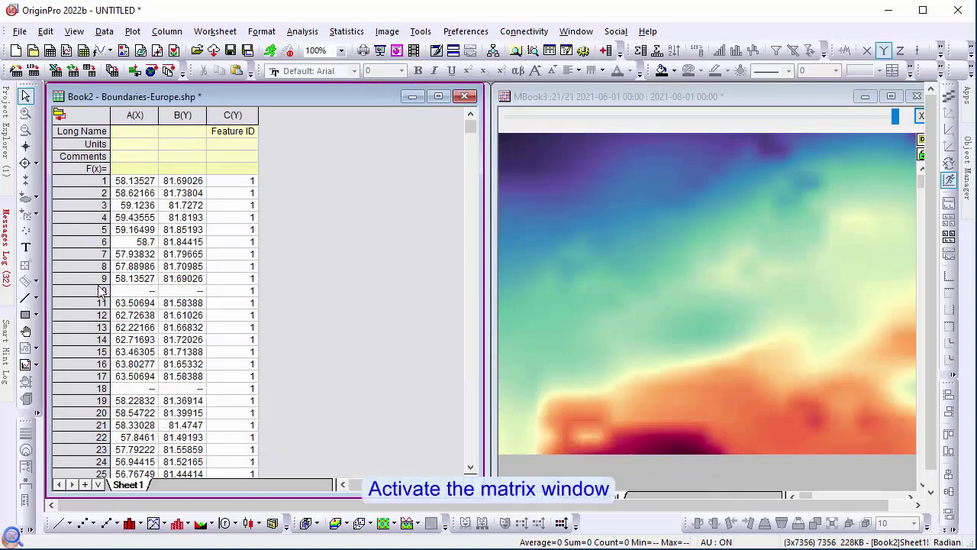
On MBook3, draw a temporary rectangular ROI and choose Create ROI from XY.
left_click(612, 107)
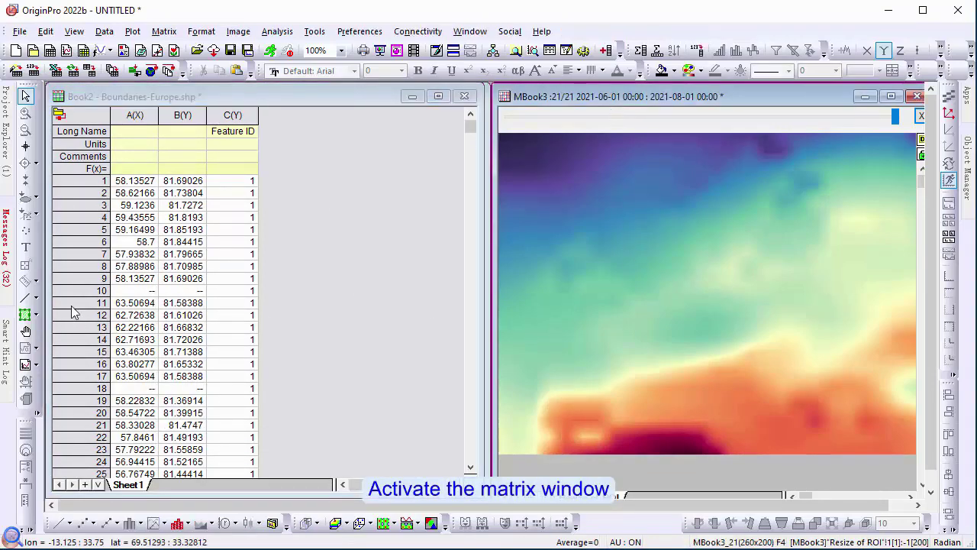
left_click(25, 313)
left_click_drag(605, 216, 689, 275)
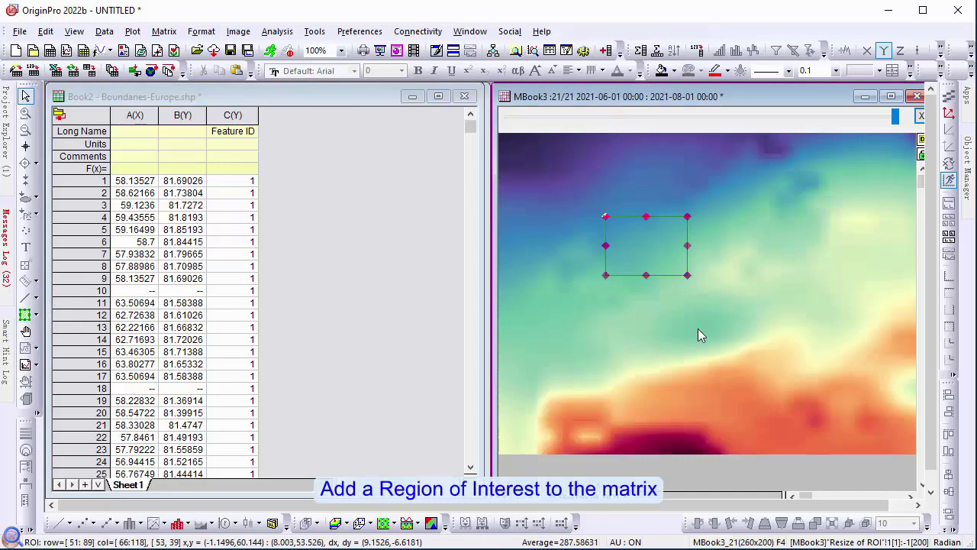
right_click(659, 226)
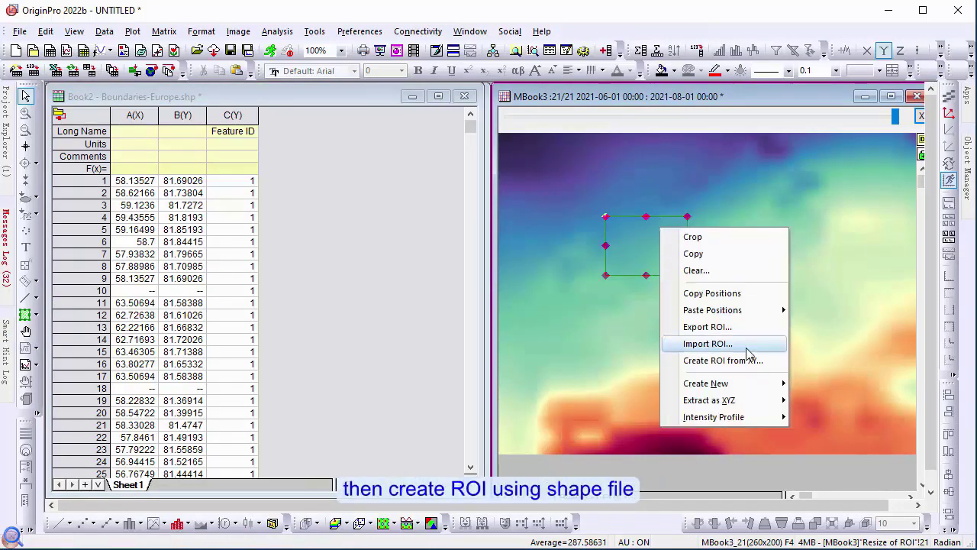
left_click(722, 360)
Build the Europe boundary ROIs using columns A,B as coordinates and column C as index.
left_click(618, 268)
left_click_drag(134, 114, 182, 114)
left_click(648, 192)
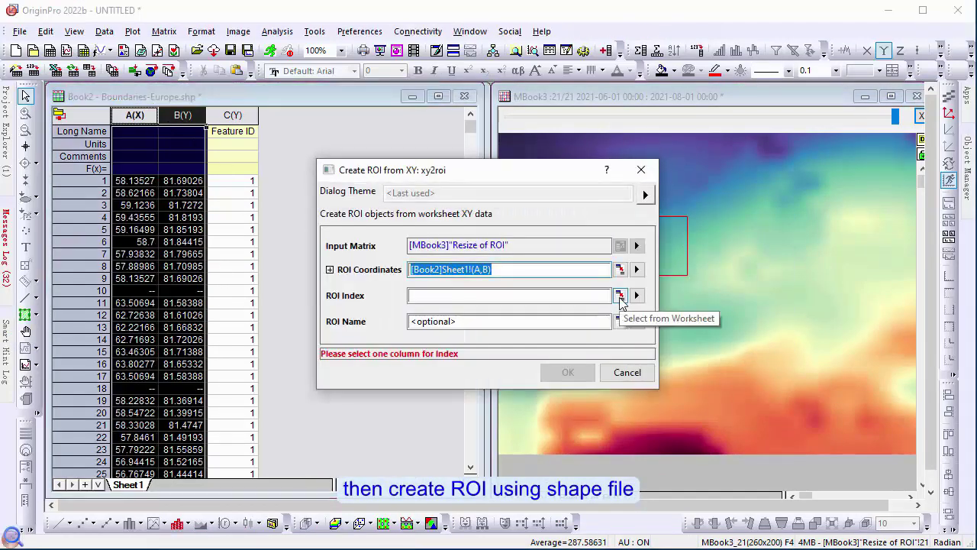
left_click(620, 295)
left_click(233, 115)
left_click(646, 192)
left_click(568, 372)
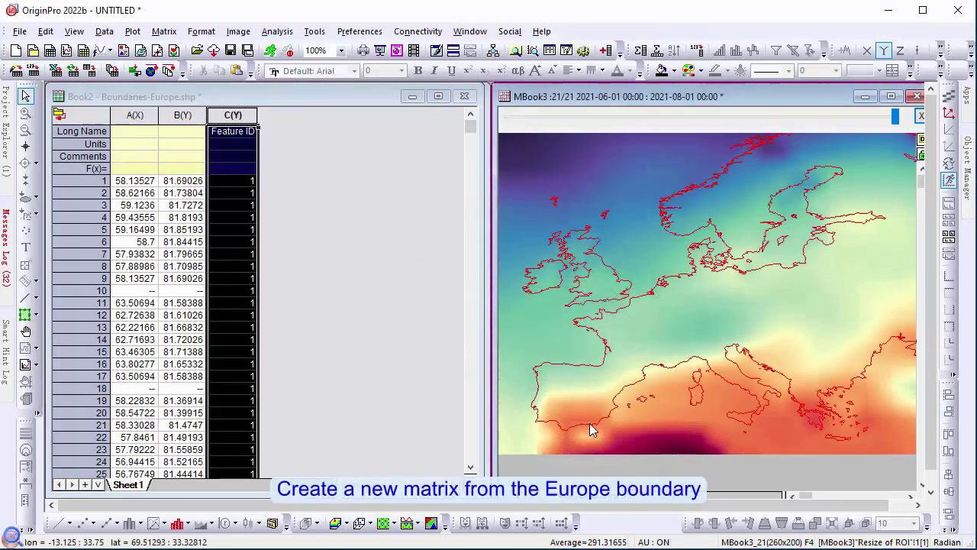
Extract the data inside the Europe ROIs into a new matrix.
right_click(619, 327)
mouse_move(672, 480)
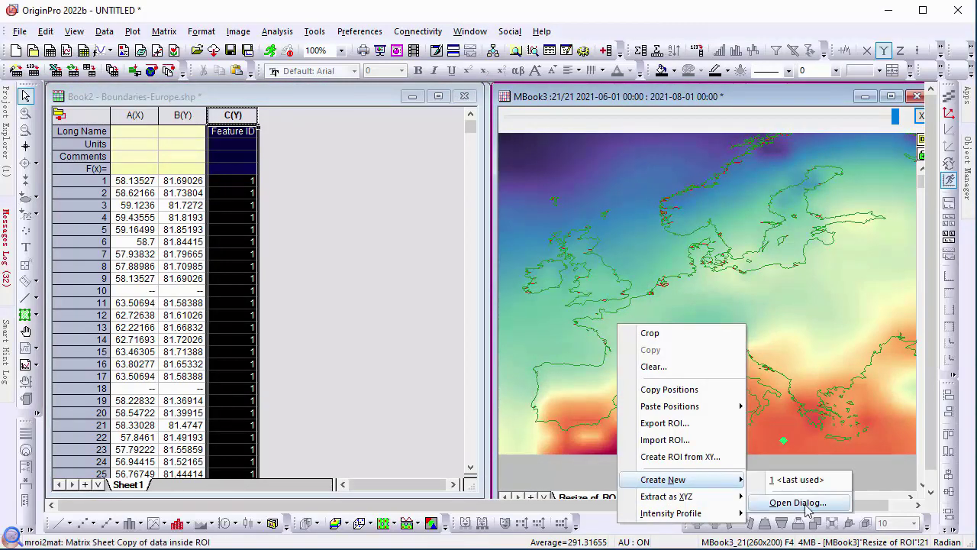
left_click(798, 502)
left_click(559, 374)
left_click(435, 232)
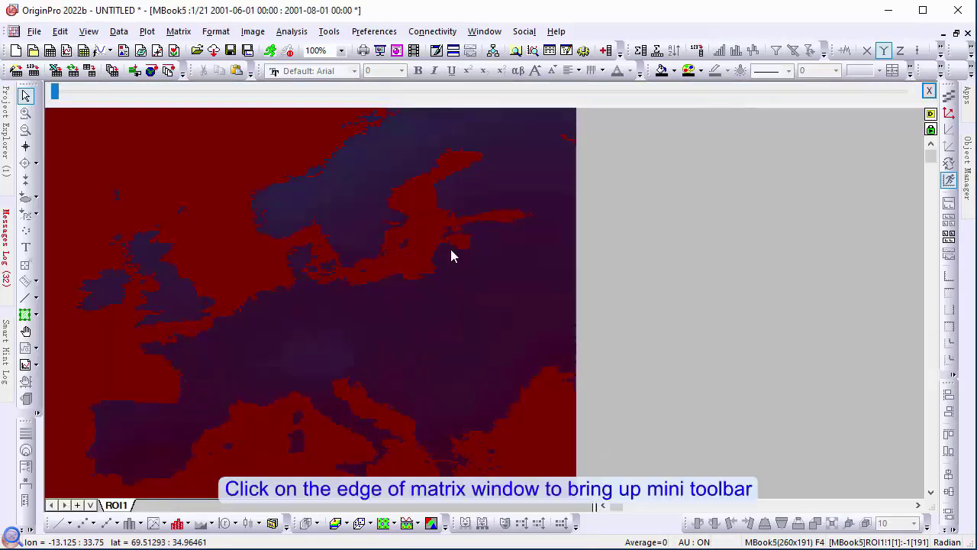
Color the Europe matrix with the PurpleRed palette and black missing values.
left_click(234, 117)
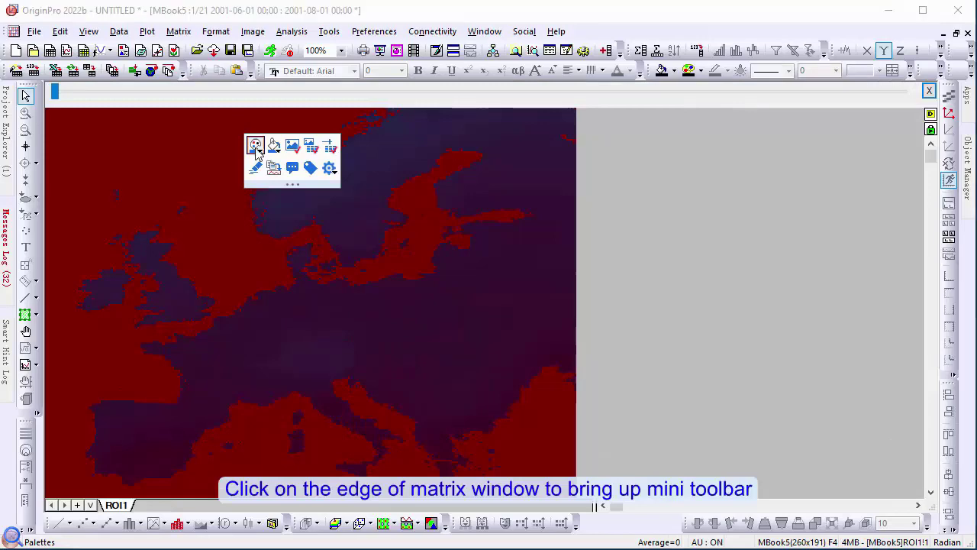
left_click(255, 146)
left_click(431, 436)
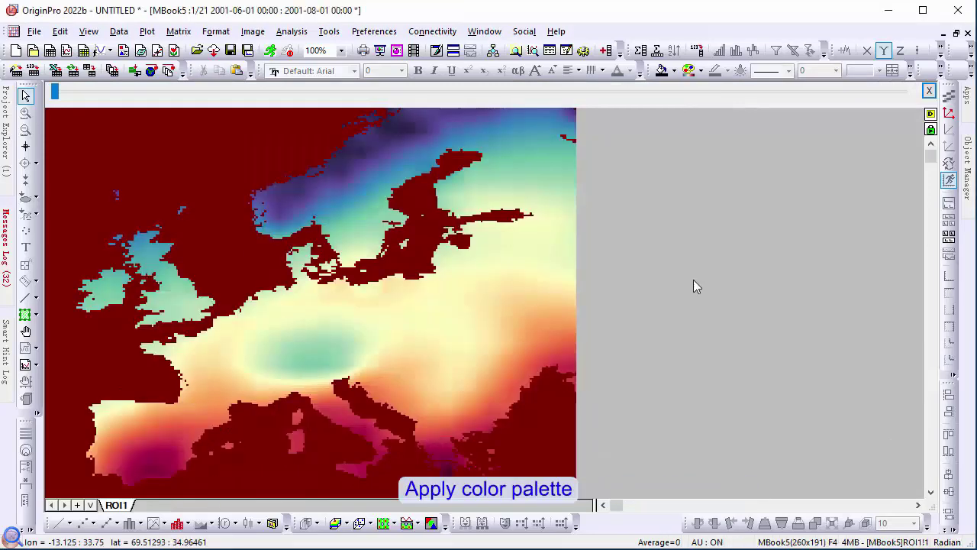
mouse_move(143, 114)
left_click(183, 145)
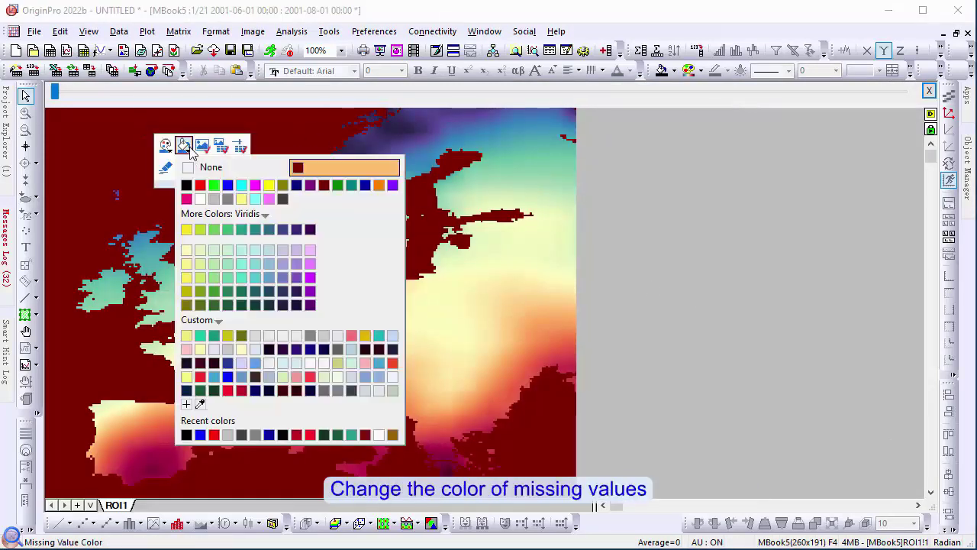
left_click(190, 183)
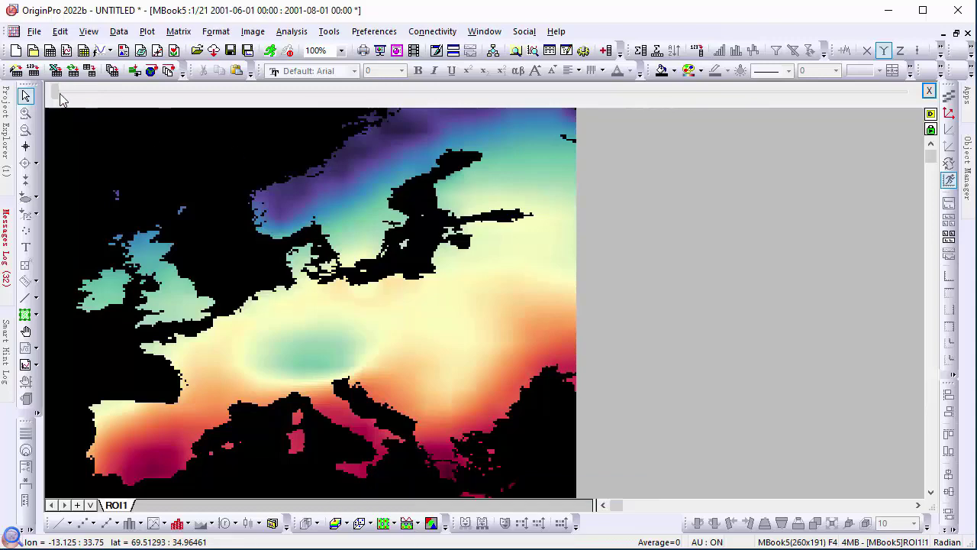
Step the Europe matrix to its 2021 frame (21/21) and show the Apps gallery.
left_click_drag(61, 99, 914, 152)
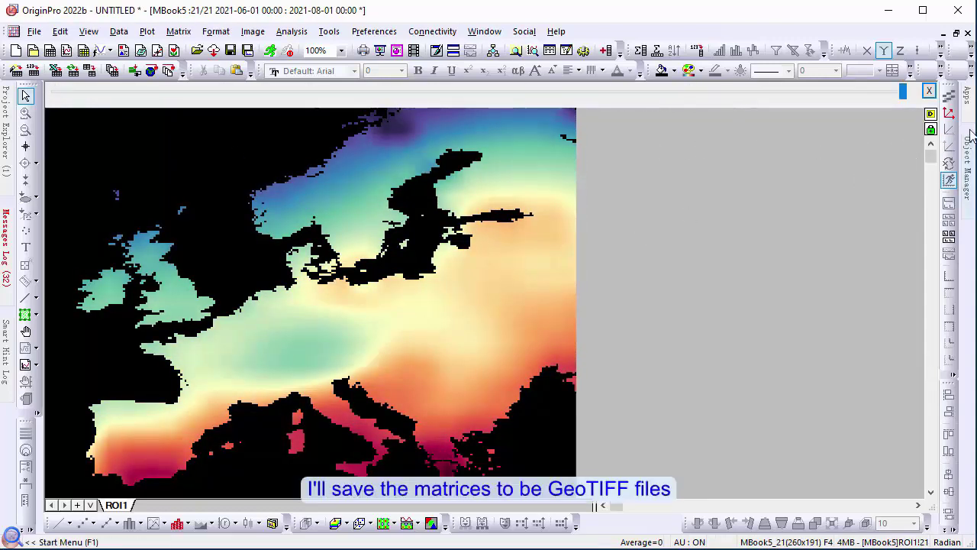
mouse_move(974, 103)
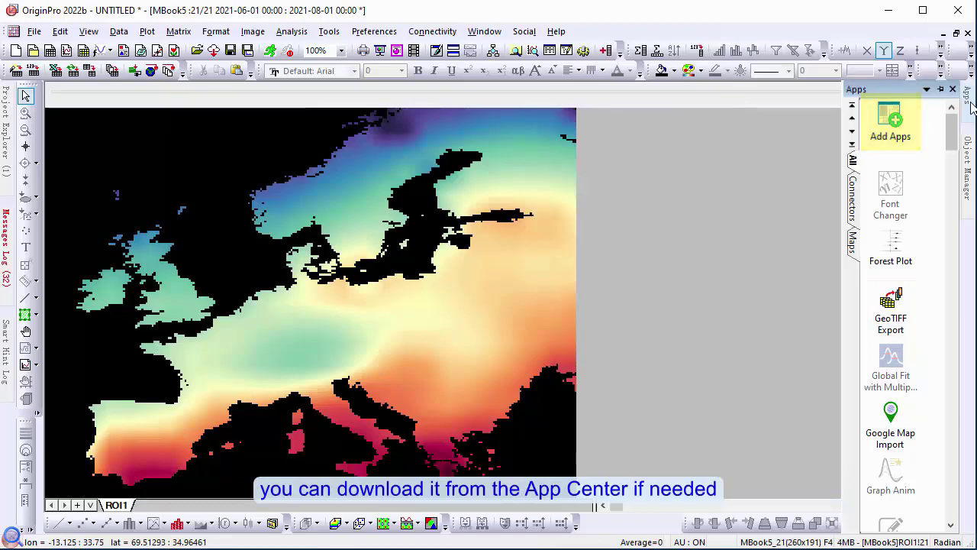
Start GeoTIFF Export with a newly created 2001-2021 base directory as output folder.
left_click(887, 327)
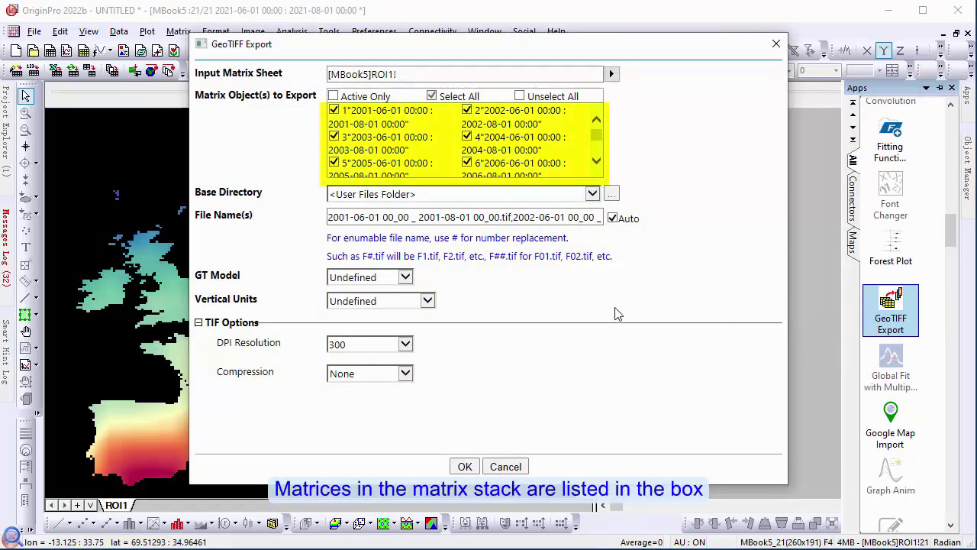
left_click(492, 194)
type("\\2001-2021")
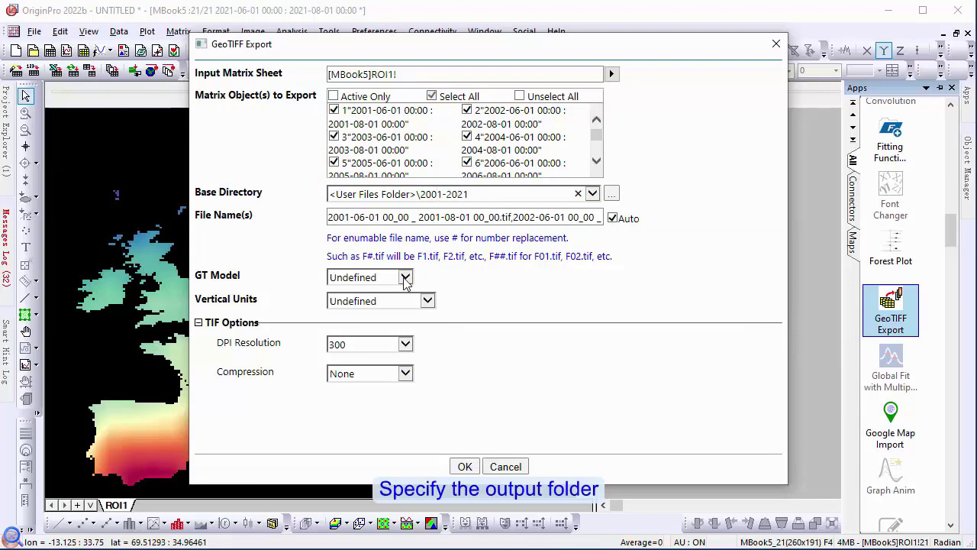
left_click(406, 279)
left_click(538, 300)
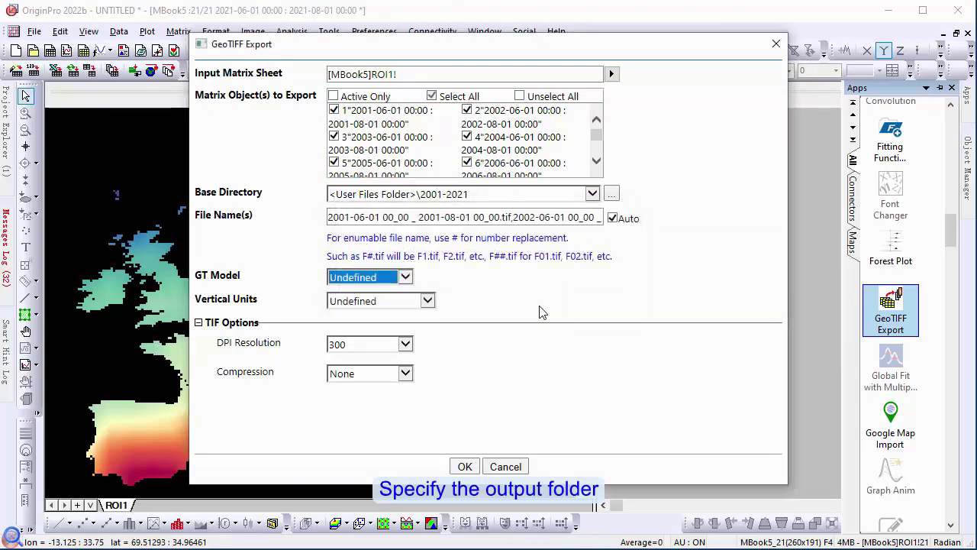
Set the georeferencing model to Geodetic with EPSG code 4326.
left_click(411, 279)
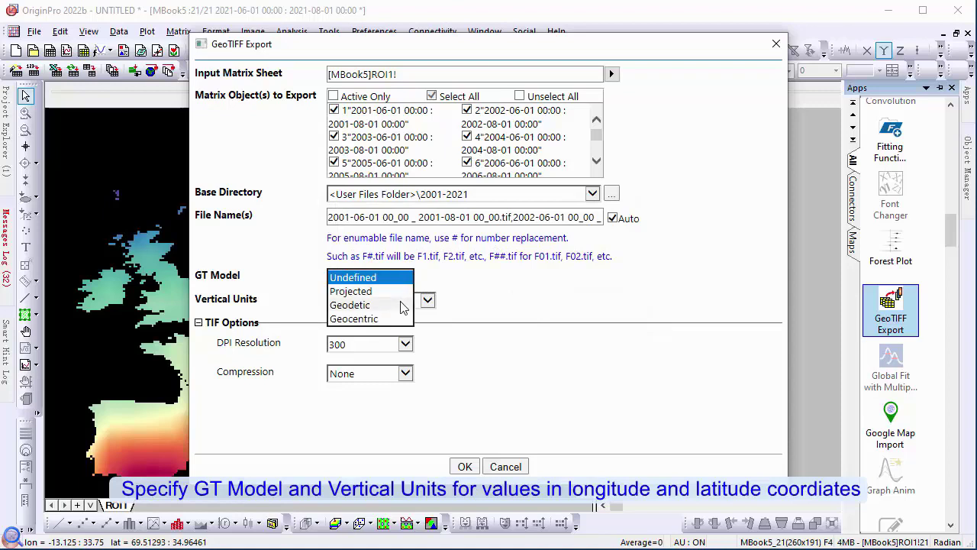
left_click(398, 306)
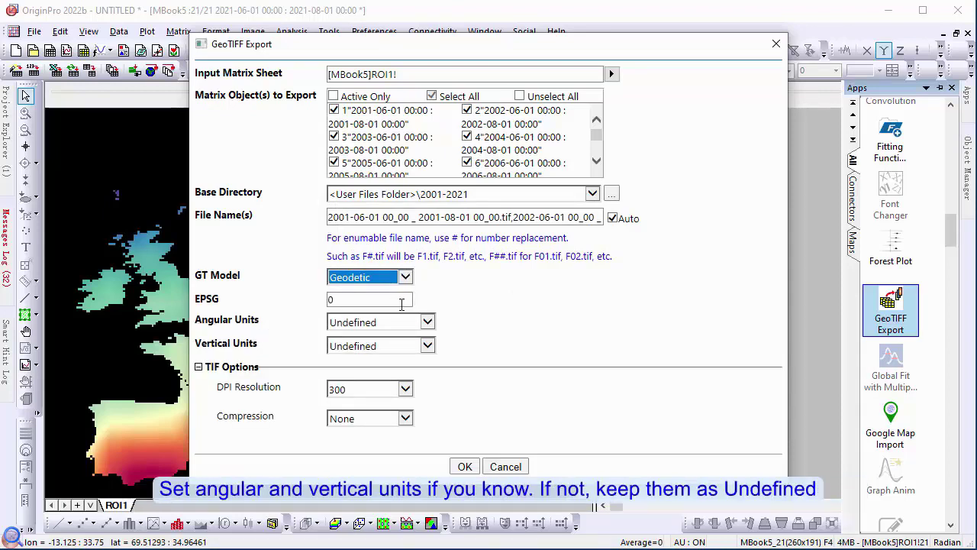
left_click(406, 304)
key("BackSpace")
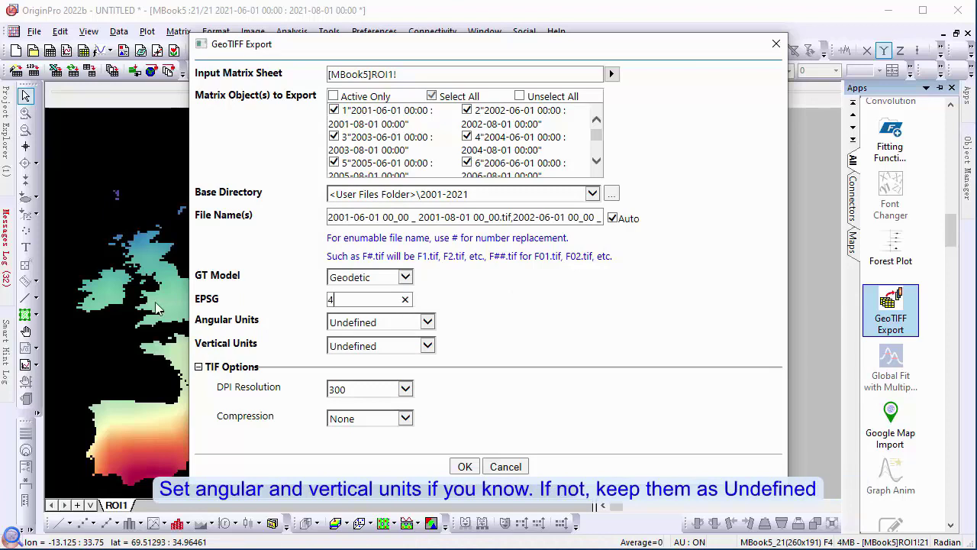
type("6")
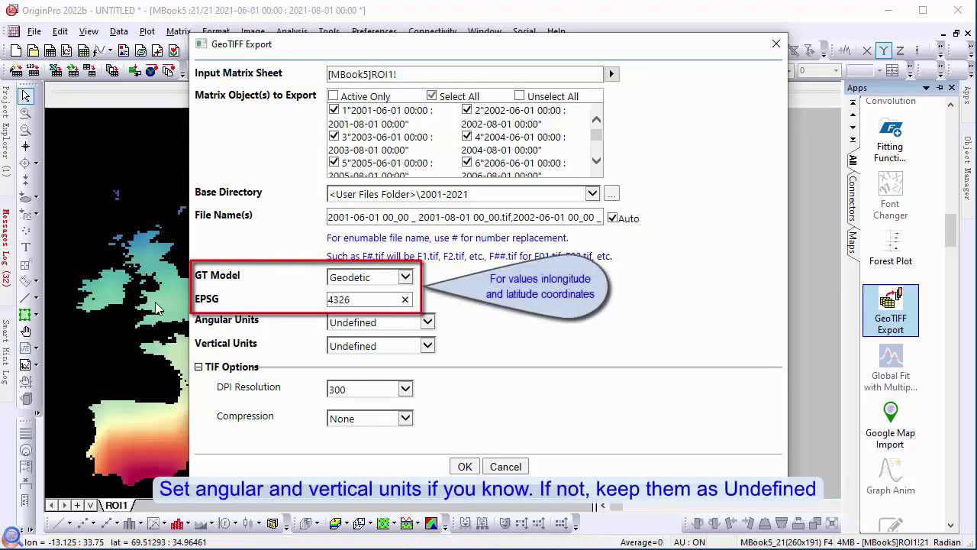
Use Degree angular units and Meter vertical units, then export the yearly GeoTIFFs.
left_click(420, 324)
left_click(419, 349)
left_click(381, 343)
left_click(359, 370)
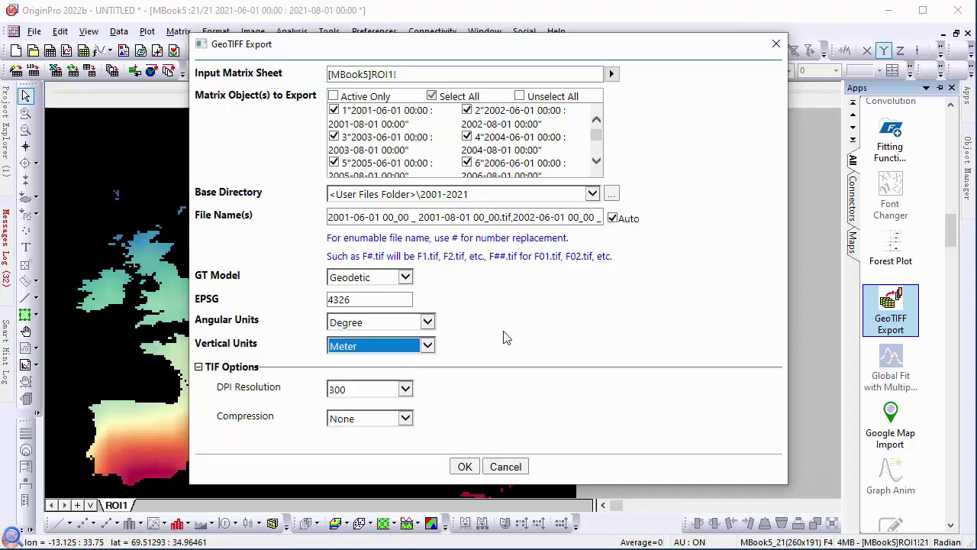
left_click(465, 467)
double_click(203, 176)
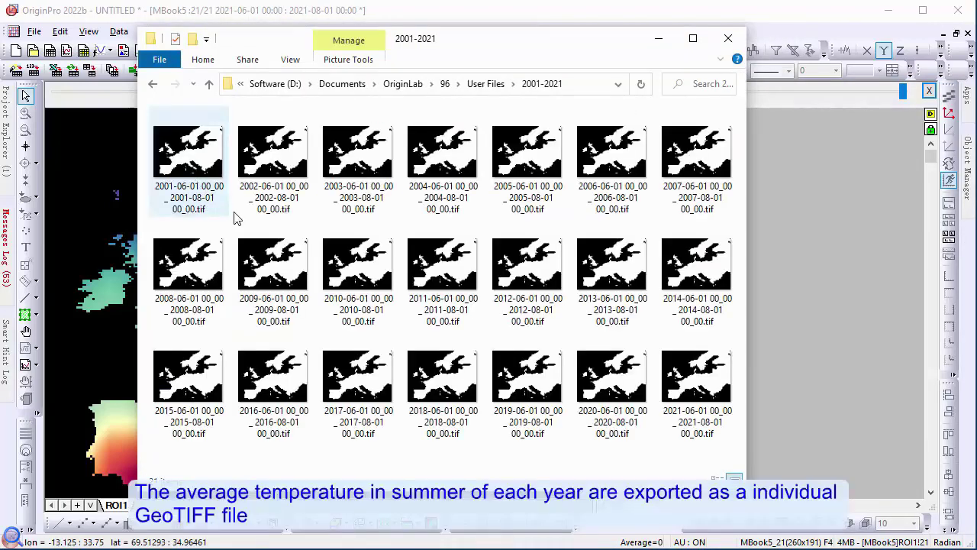